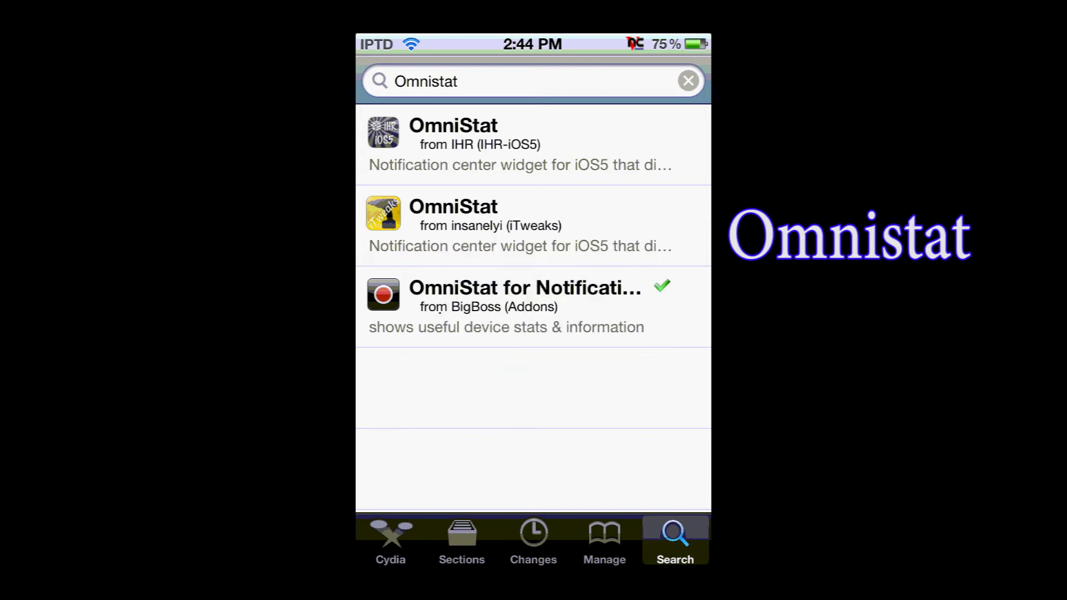
View the installed BigBoss OmniStat for Notification Center package details and return to the results.
click(517, 306)
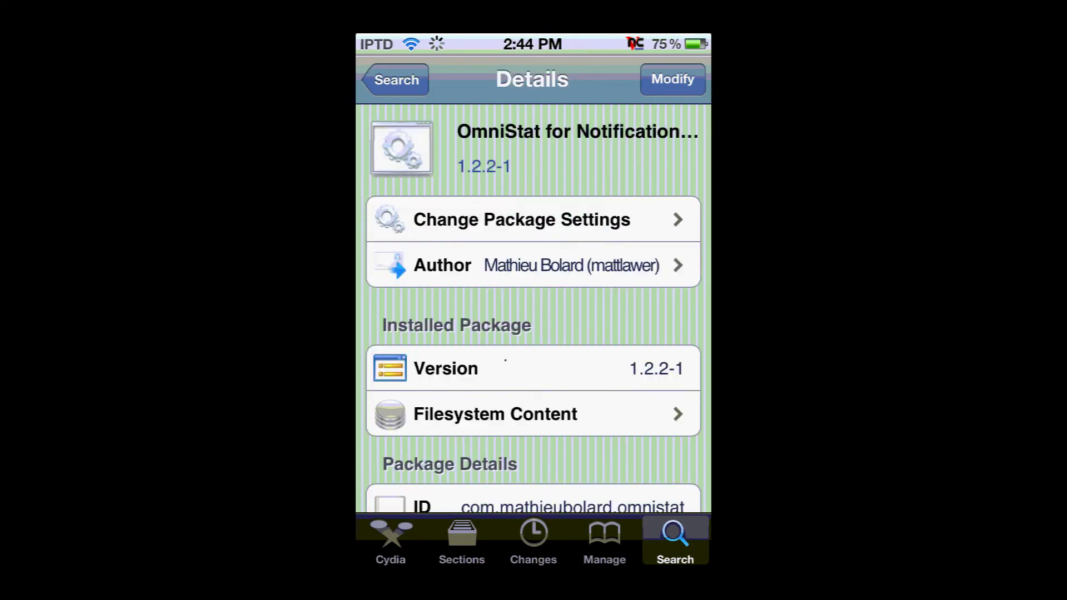
click(396, 79)
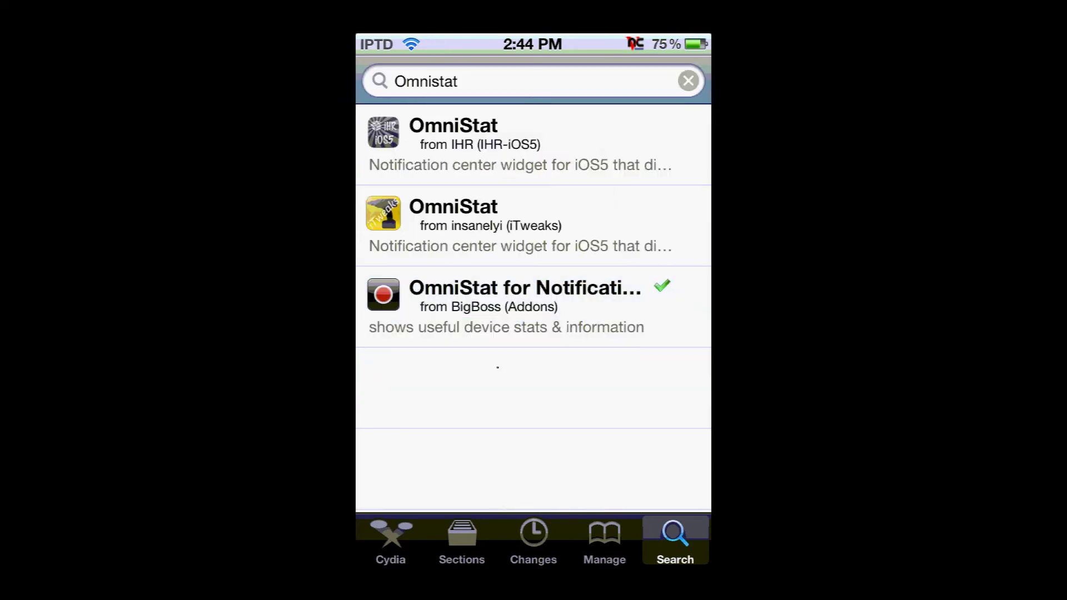
Leave Cydia and the Jail folder for the first home screen page.
key(super)
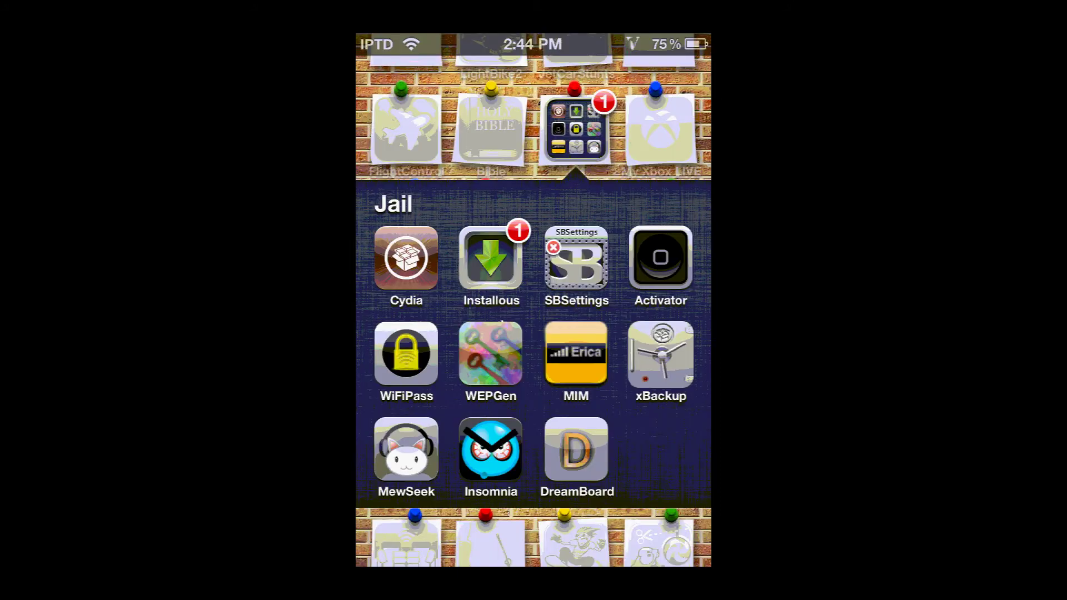
key(super)
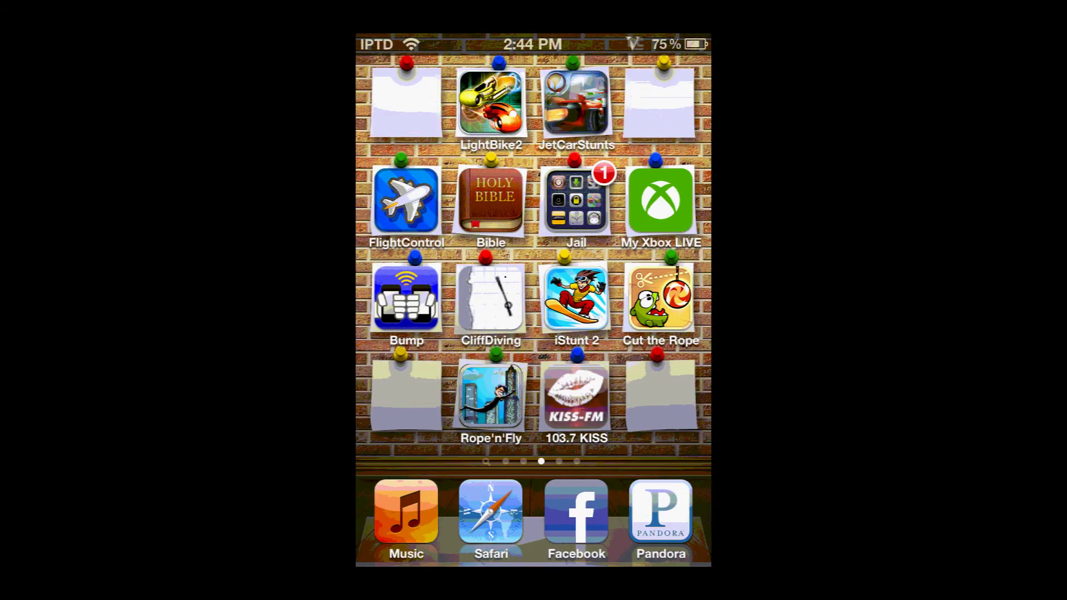
key(super)
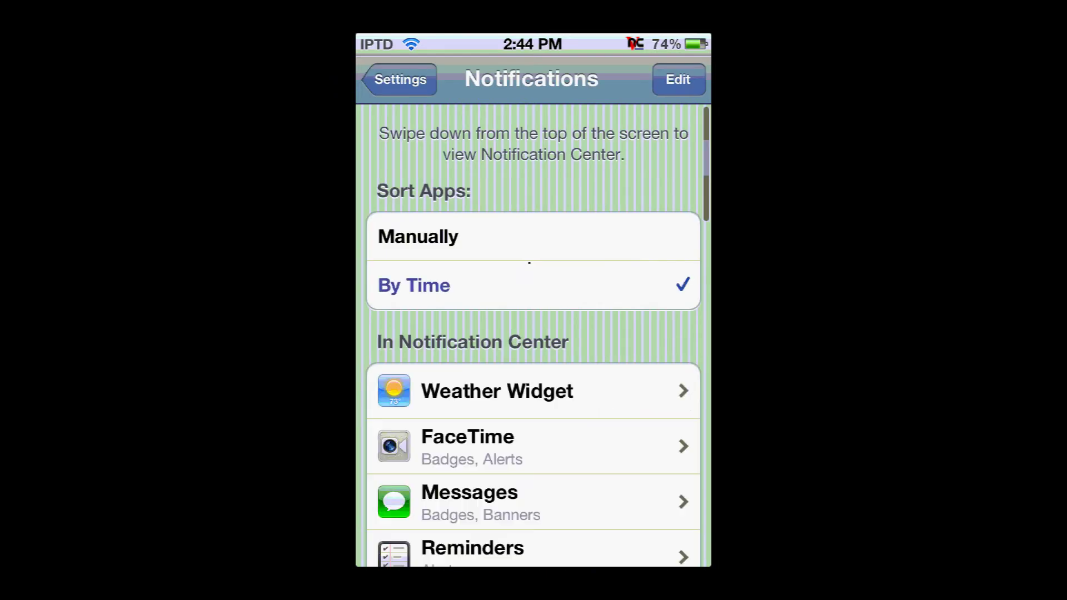
In Settings > Notifications, confirm Omni Stat Widget has Notification Center ON, then go Home.
click(398, 78)
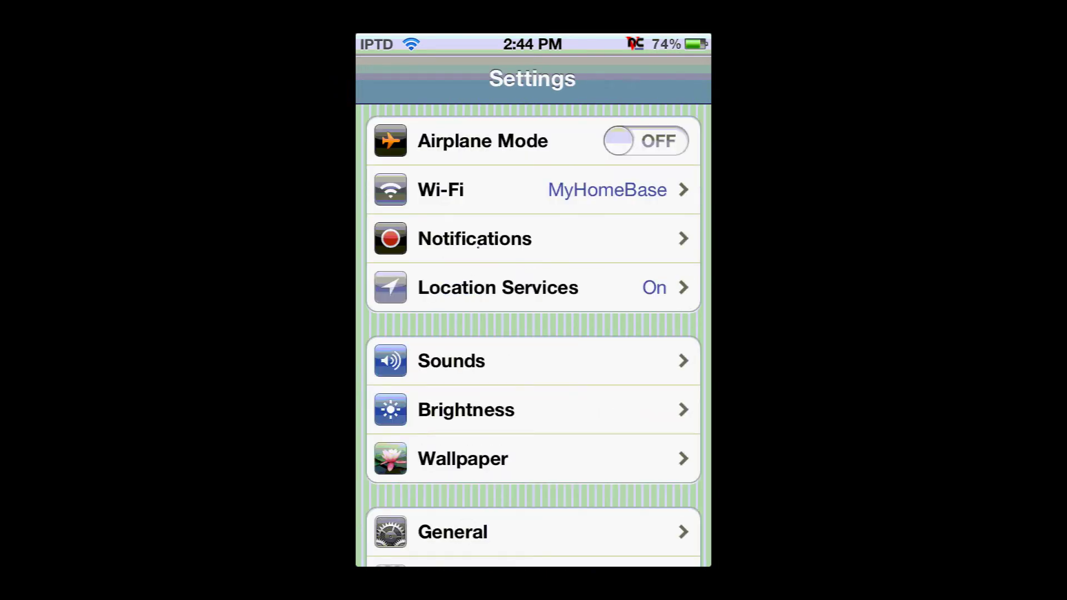
click(478, 244)
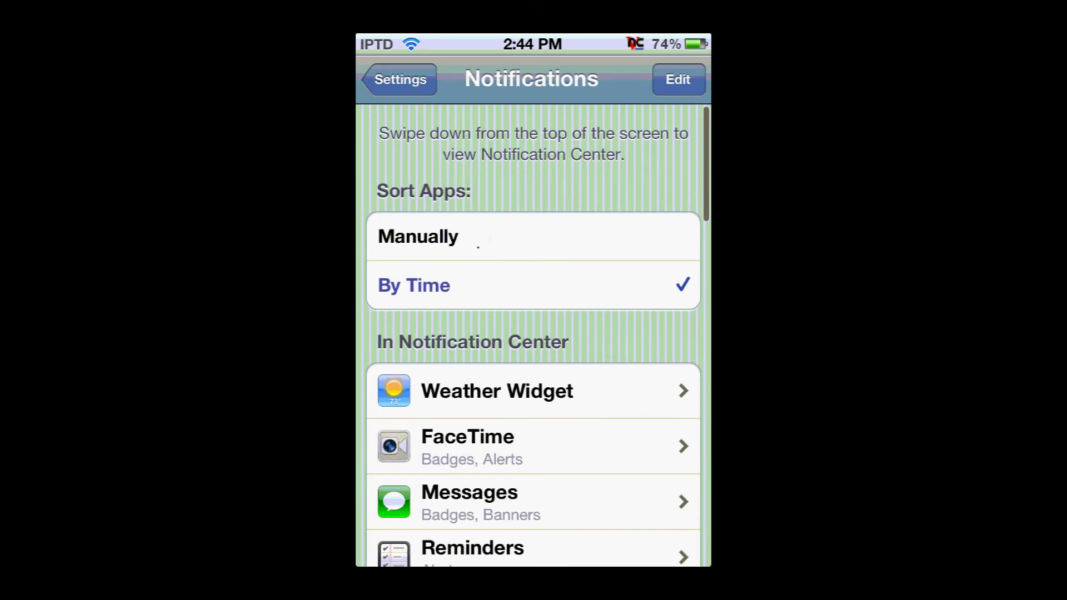
scroll(478, 248, down, 15)
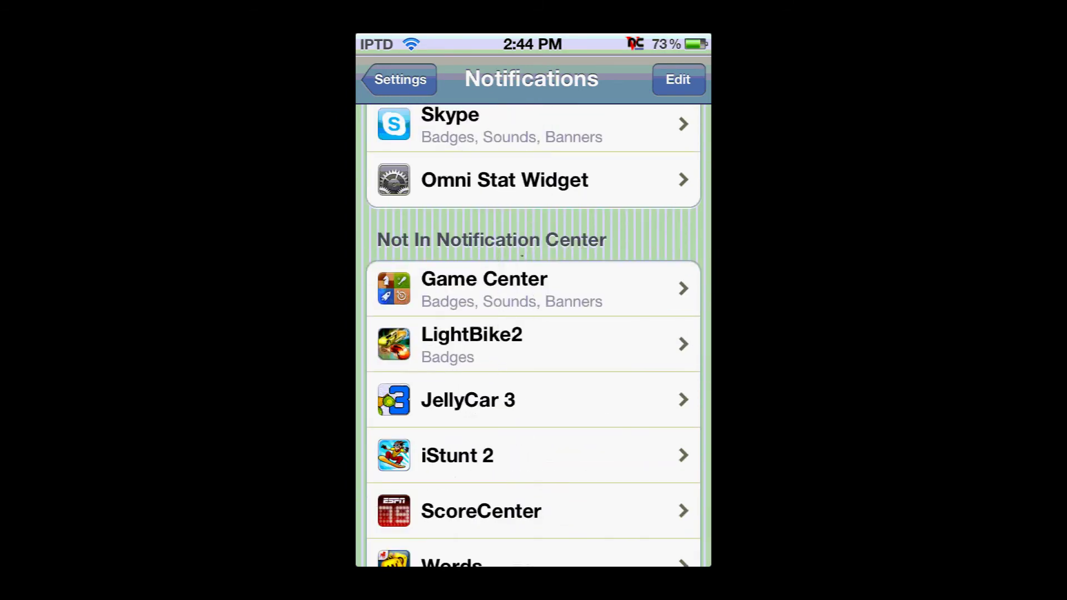
click(504, 180)
key(Home)
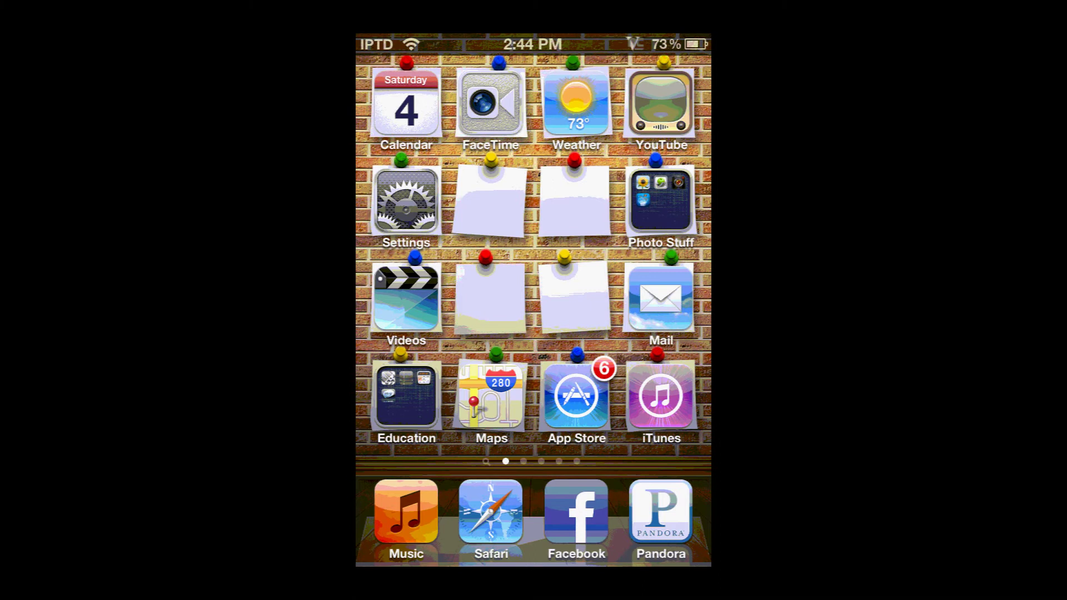
Pull down Notification Center and view the OmniStat quick connectivity options, dismissing with Cancel.
drag(533, 41, 534, 417)
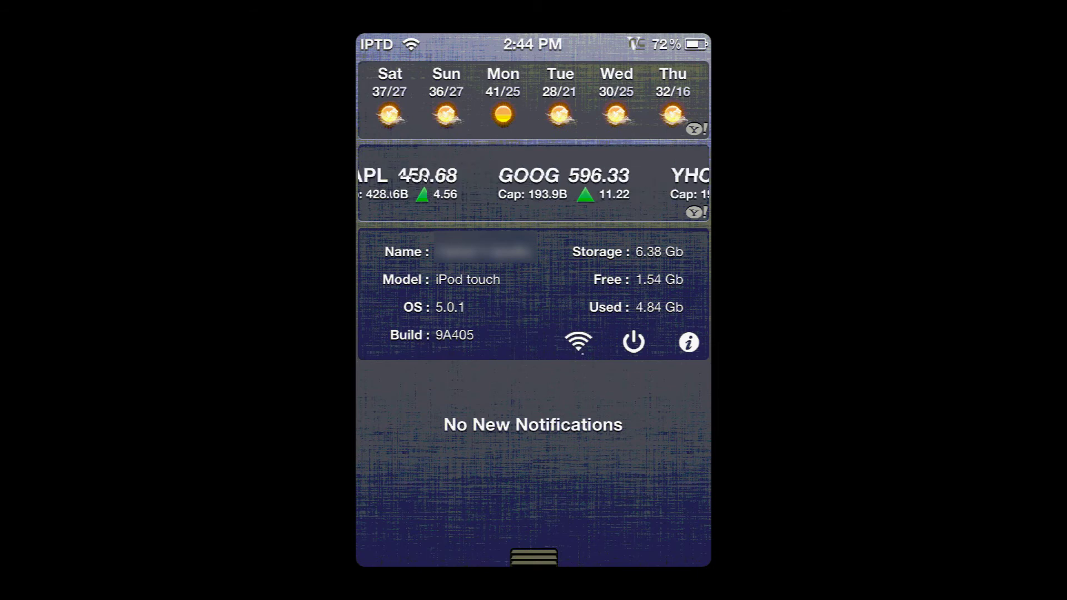
click(578, 341)
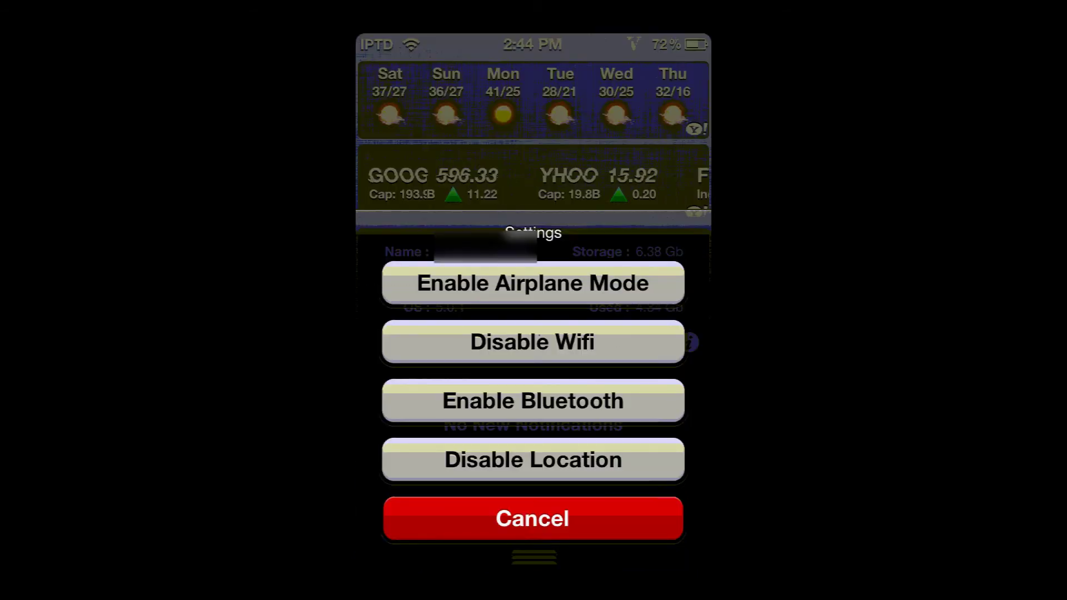
click(533, 519)
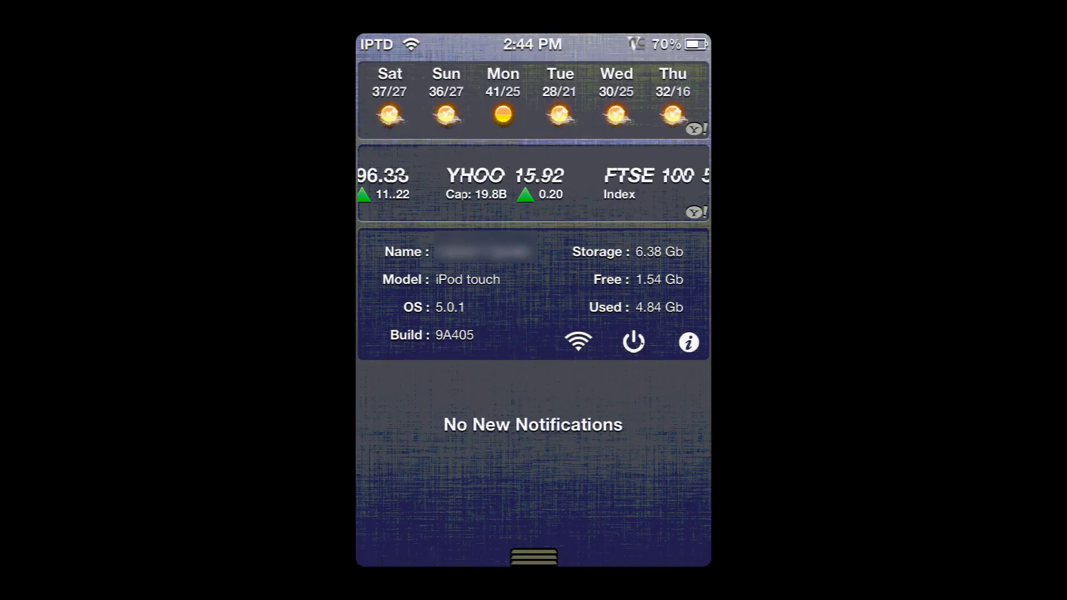
Page the OmniStat widget through its battery/network stats to the memory usage page.
click(689, 342)
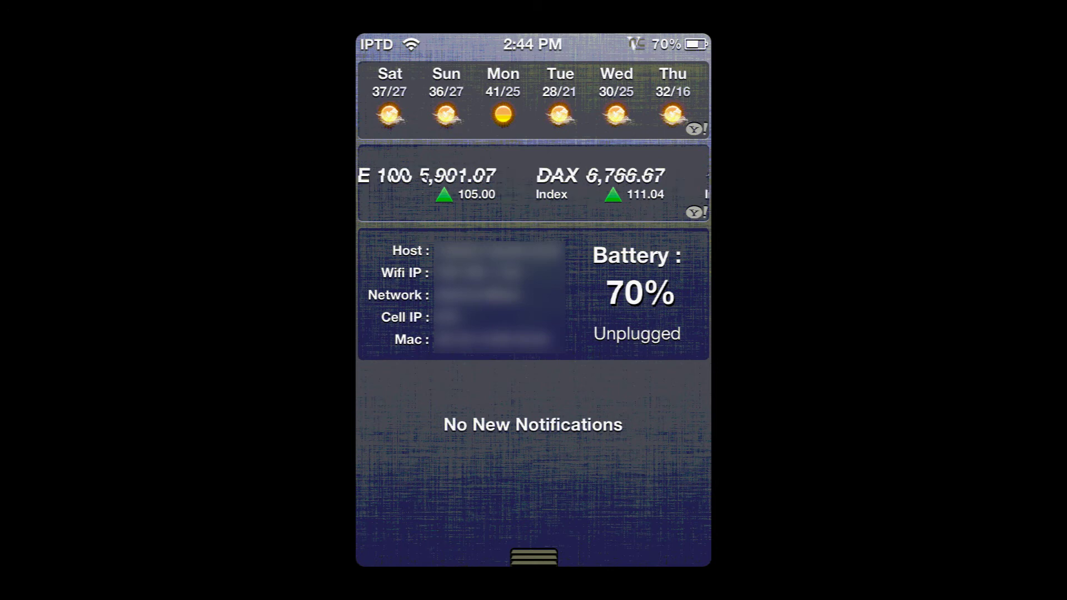
drag(650, 292, 467, 292)
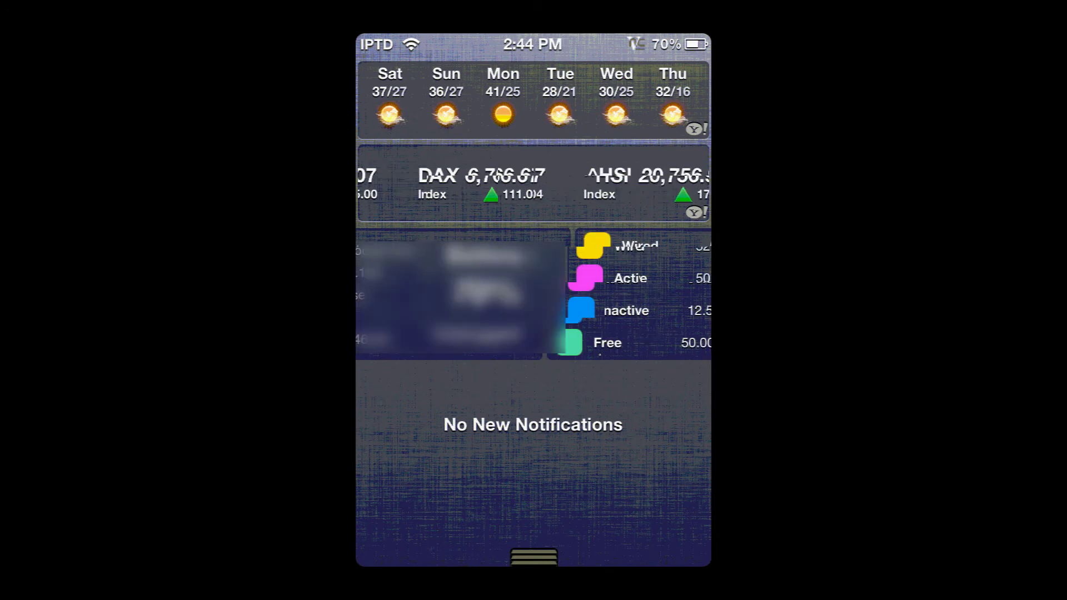